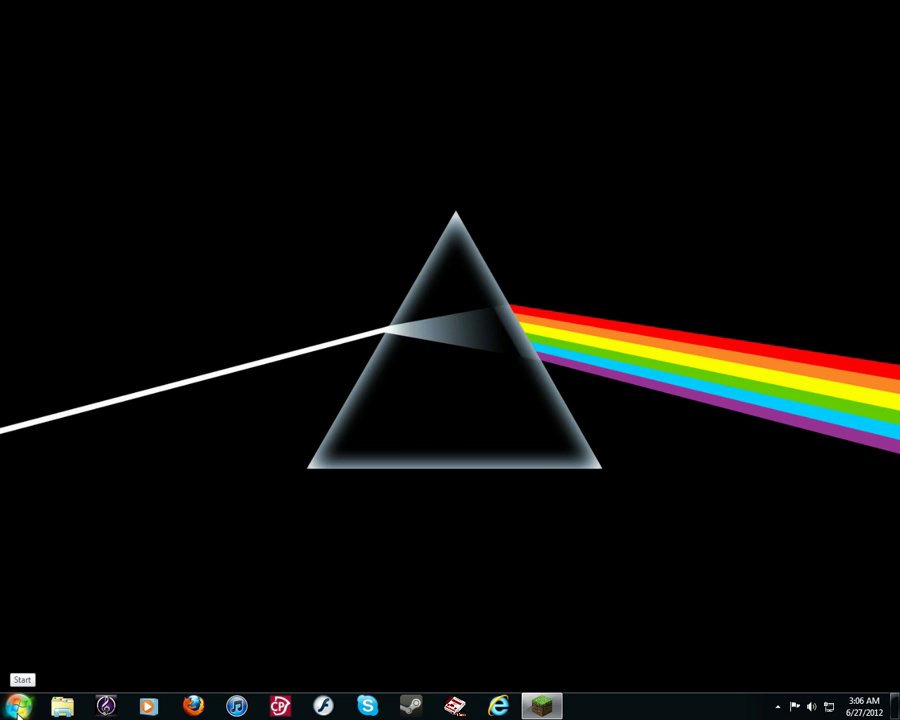
Search %appdata% from the Start menu to open the AppData Roaming folder
click(20, 707)
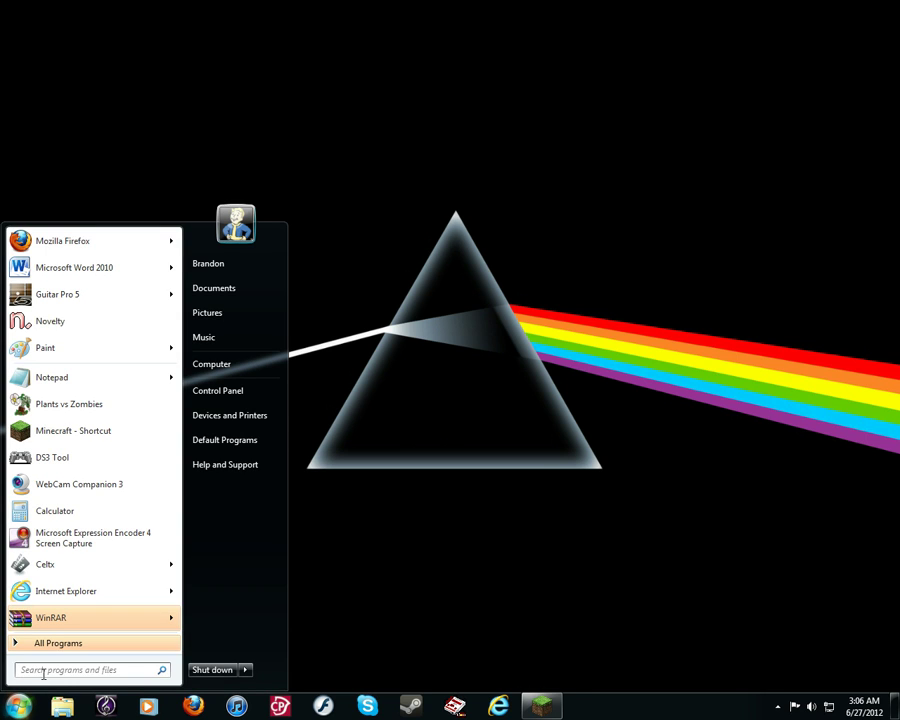
click(43, 672)
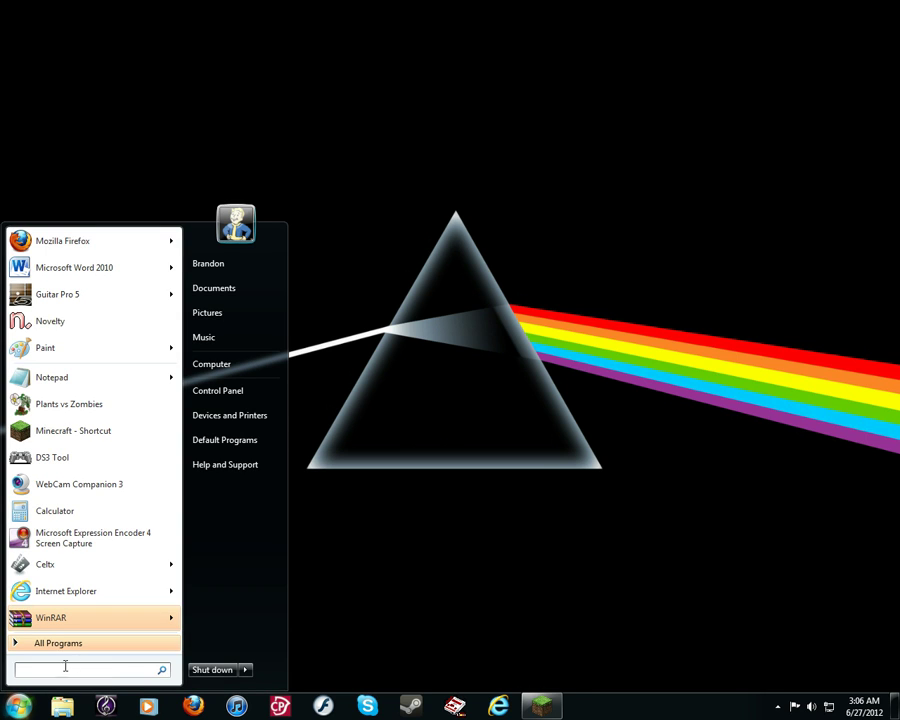
click(116, 646)
text(%)
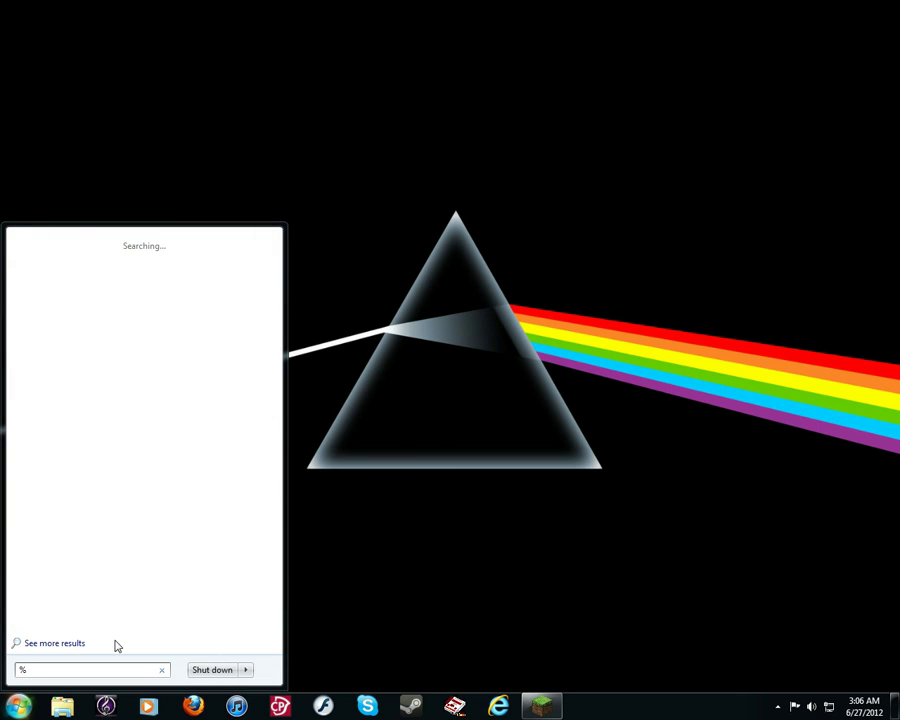
text(a)
key(BackSpace)
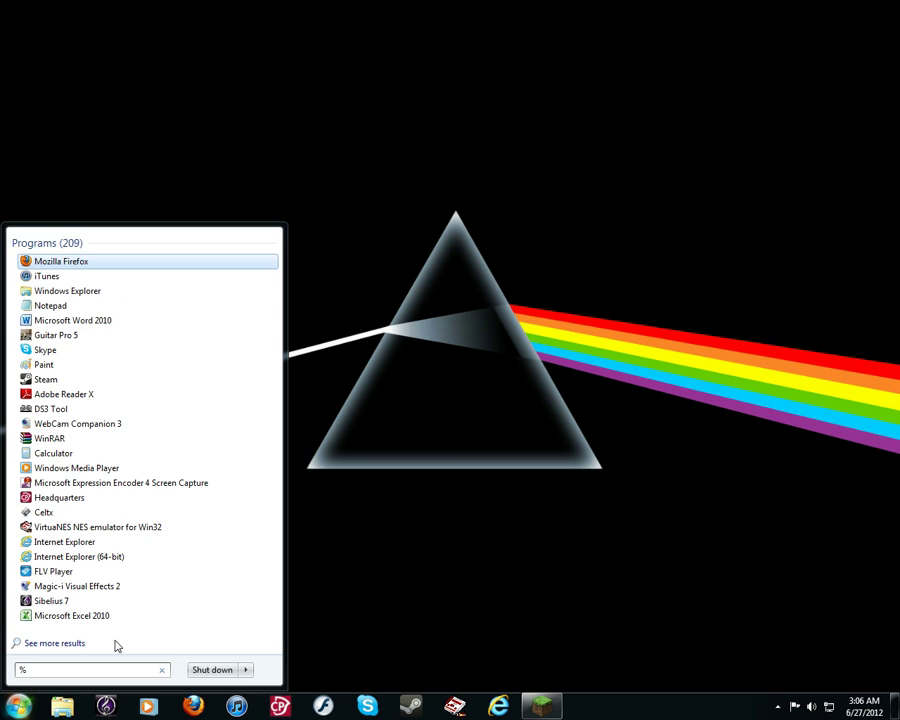
text(appdata)
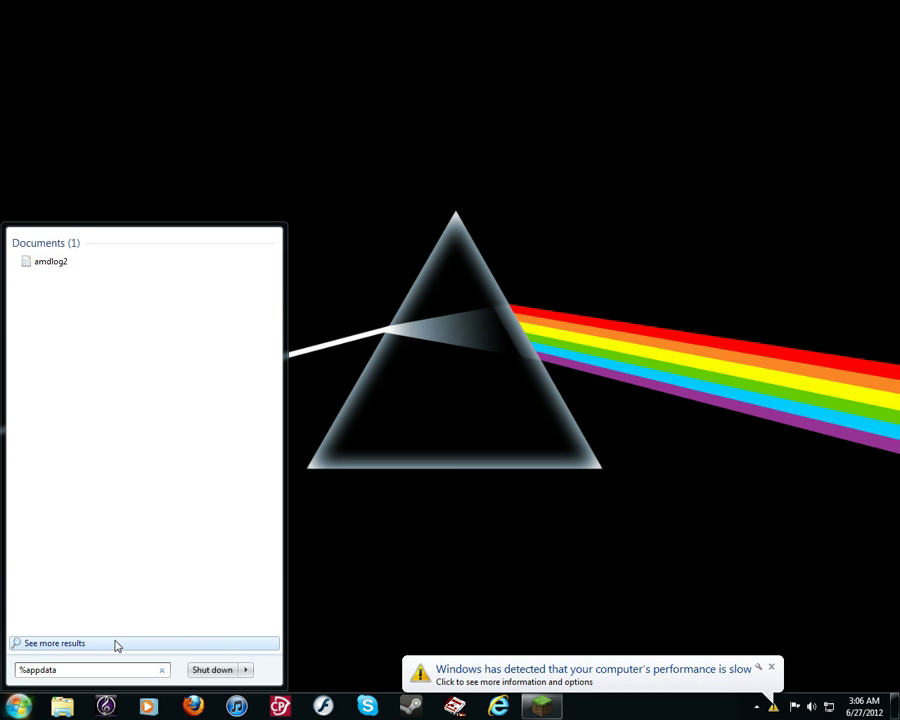
text(%)
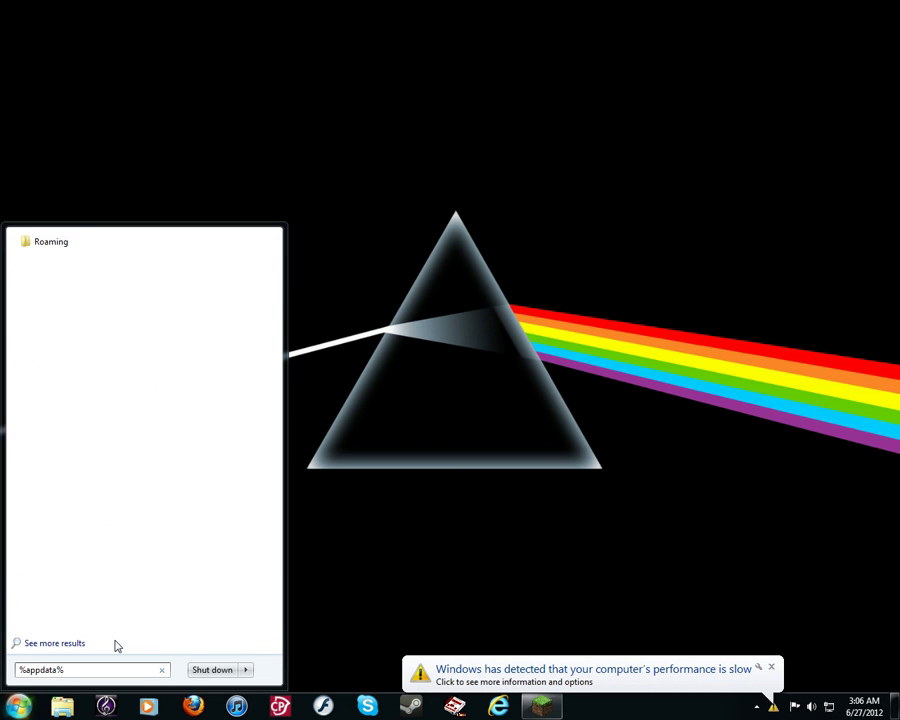
key(Return)
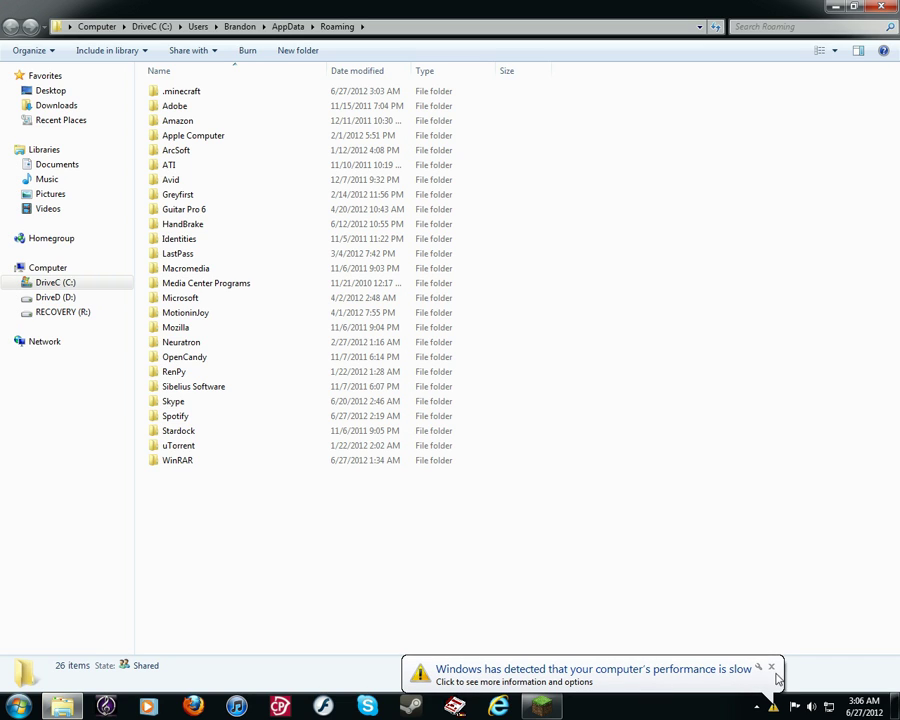
Dismiss the performance balloon and open the TooManyItems config from .minecraft in Notepad
click(771, 666)
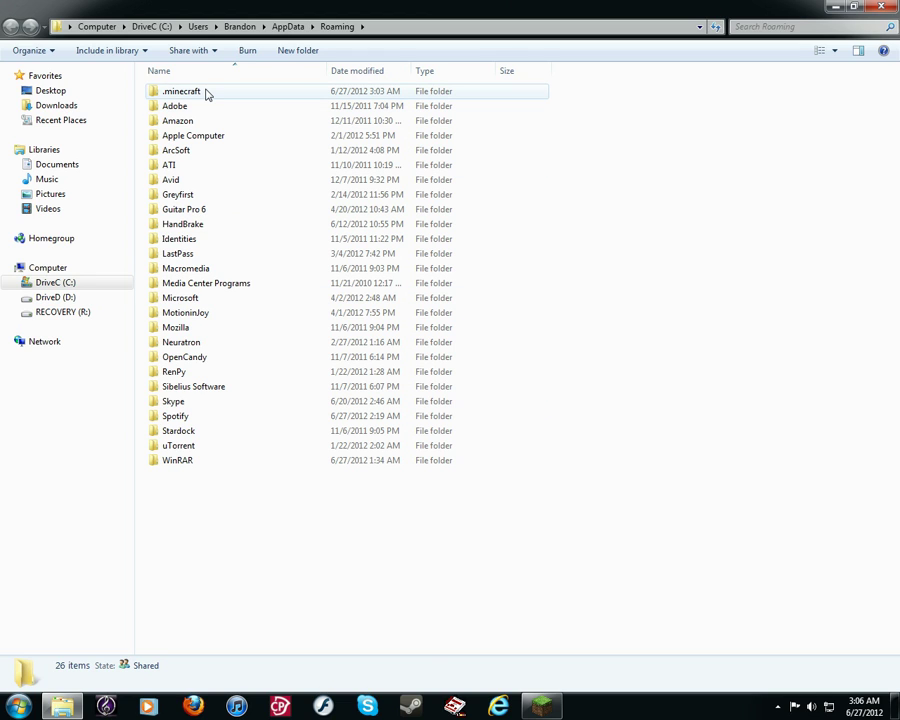
double_click(207, 93)
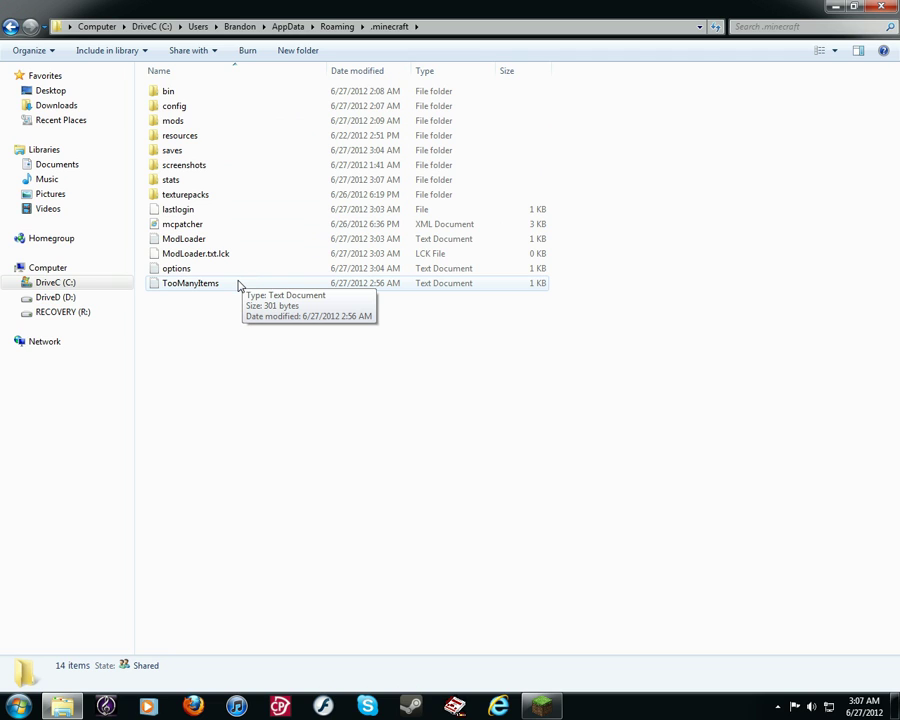
double_click(238, 285)
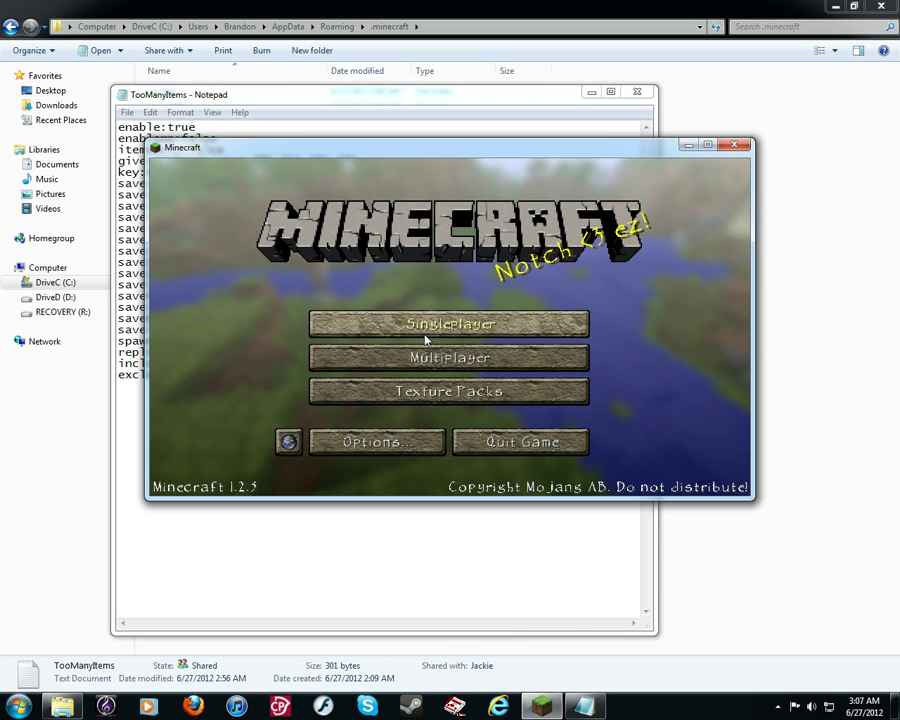
Load the first saved singleplayer world
click(430, 335)
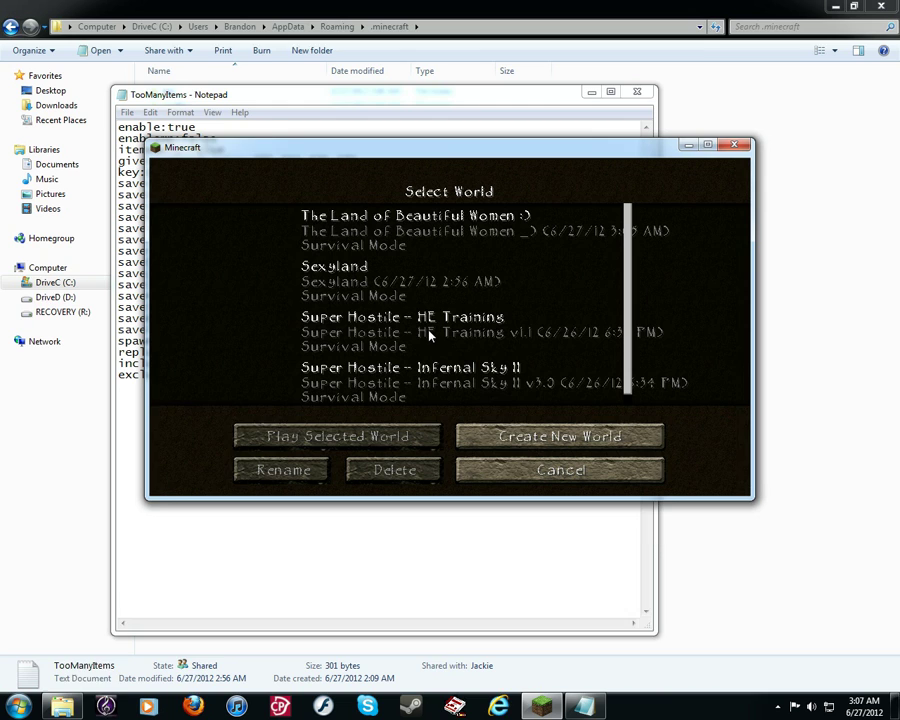
click(410, 245)
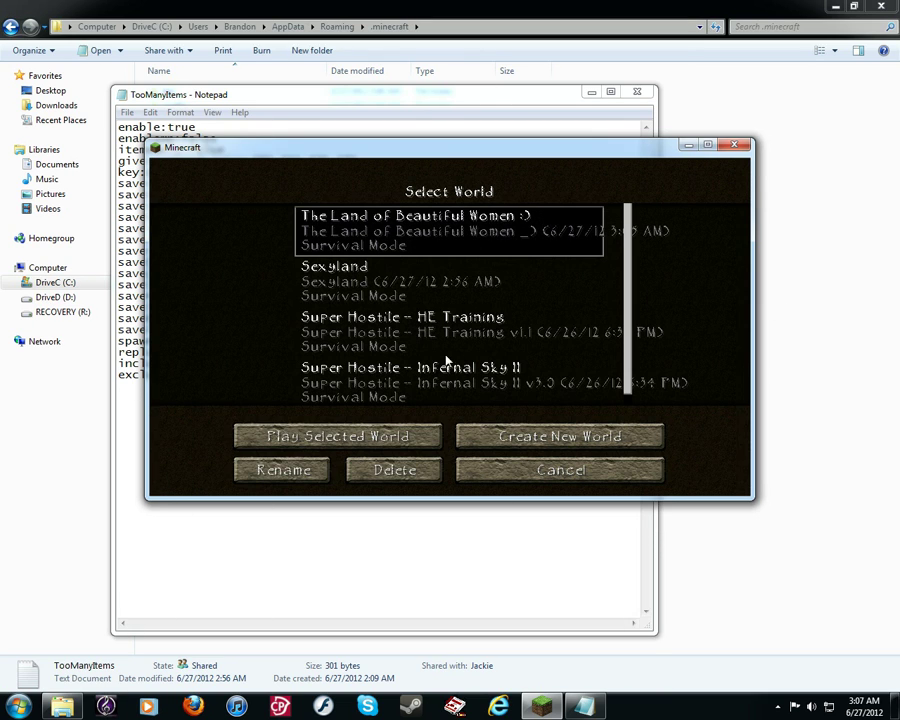
click(316, 446)
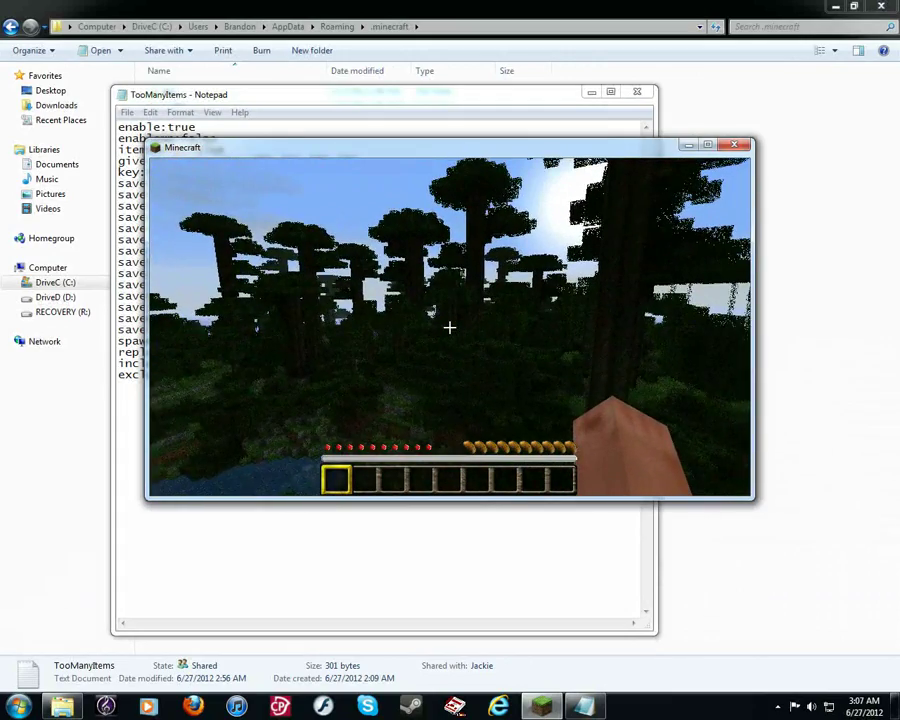
Check the TooManyItems item panel by paging it twice, then pause and return to Notepad
key(e)
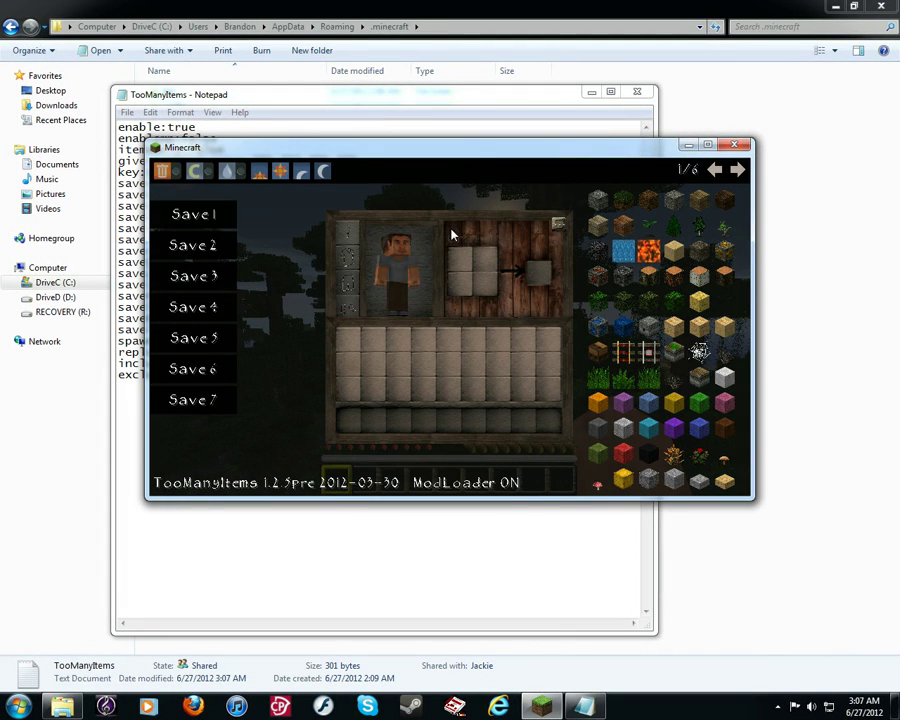
click(736, 171)
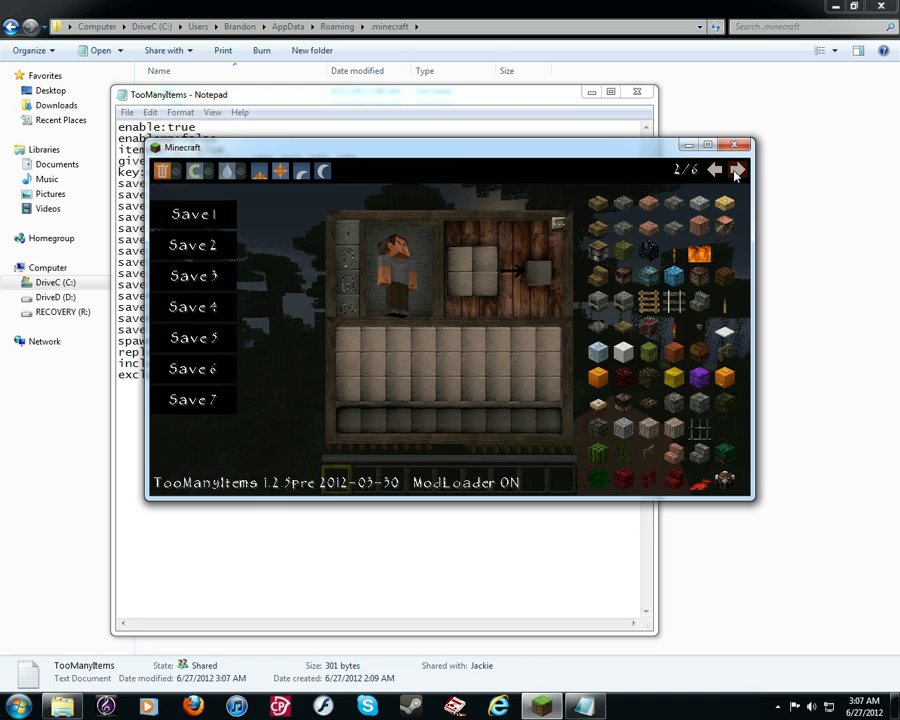
click(736, 171)
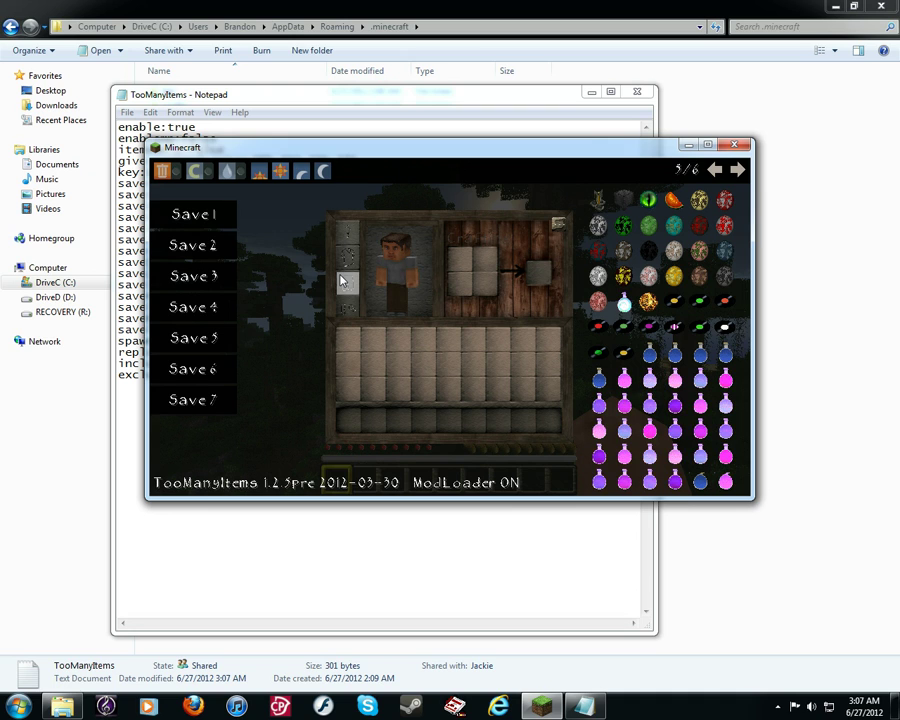
key(e)
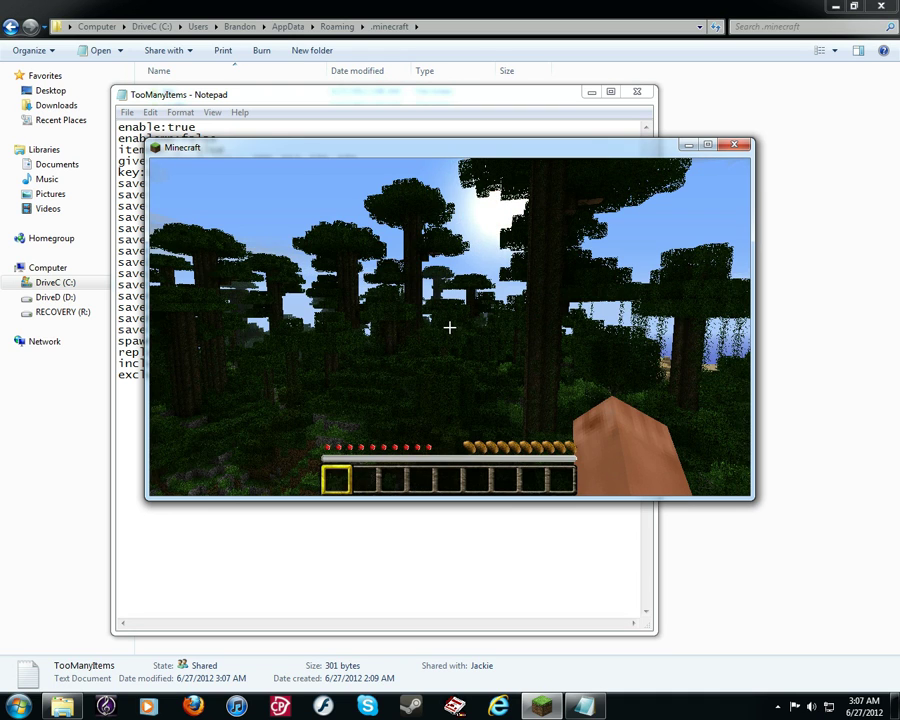
key(Escape)
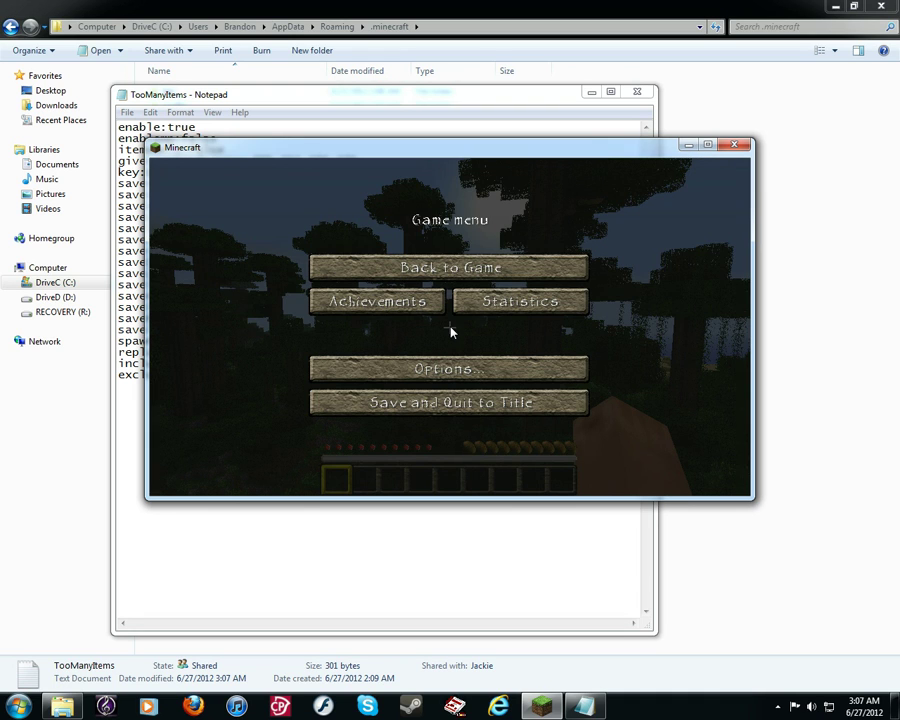
click(293, 100)
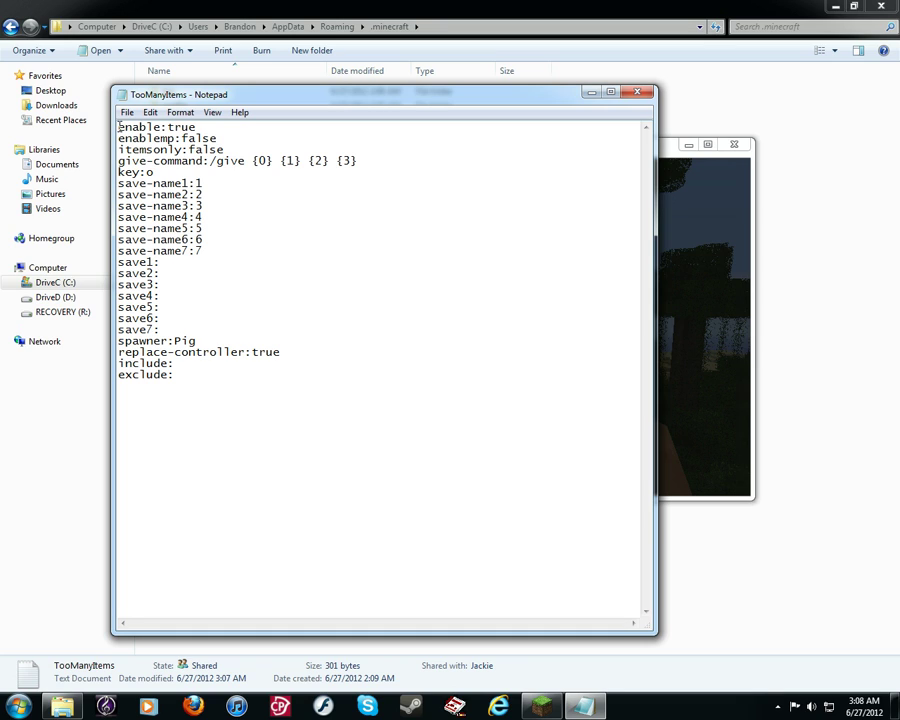
Change the config's first line from enable:true to enable:false and save the file
drag(118, 125, 256, 126)
click(257, 127)
mouse_move(259, 126)
mouse_down()
mouse_move(118, 126)
mouse_move(207, 126)
mouse_up()
click(222, 138)
text(false)
click(128, 112)
click(153, 163)
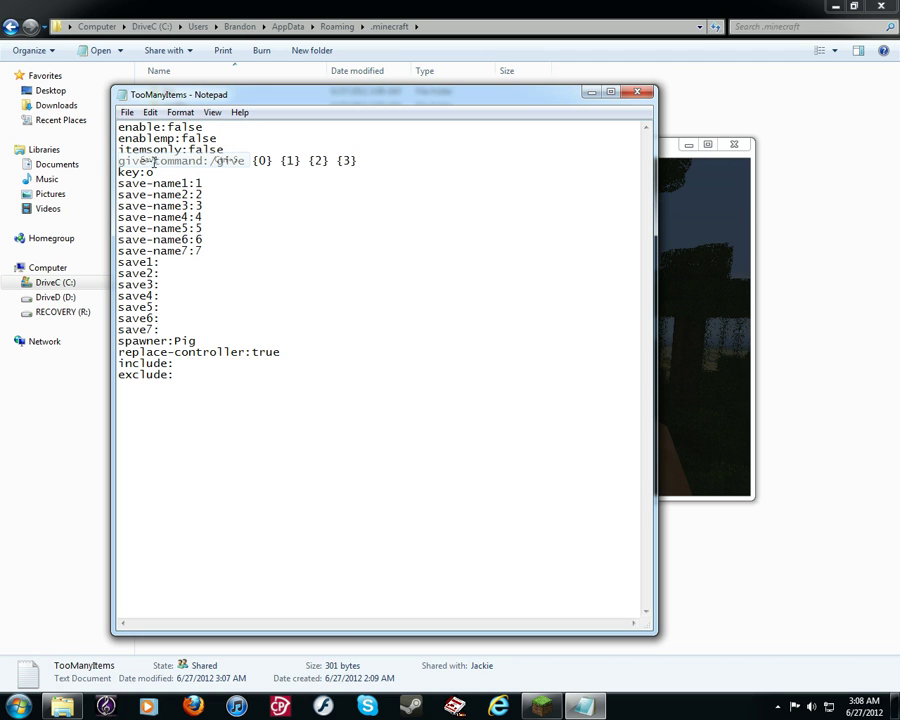
click(591, 93)
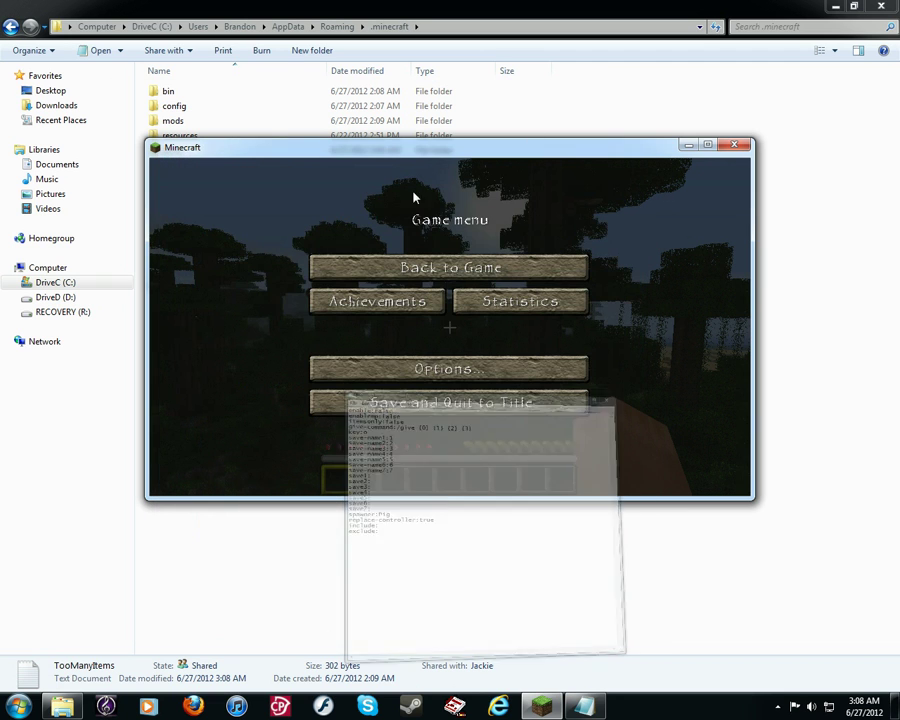
click(500, 265)
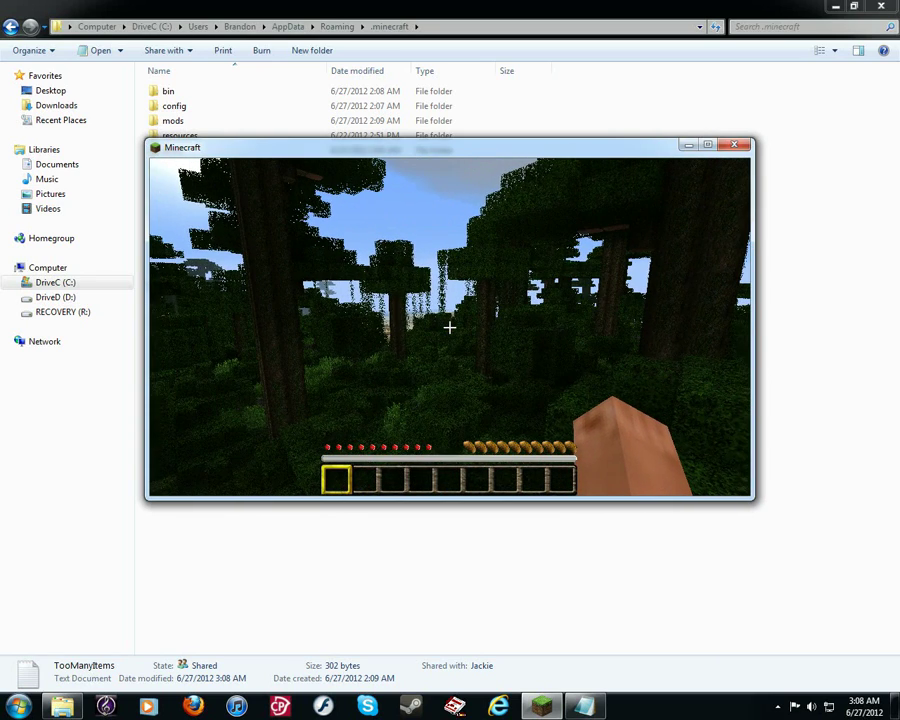
key(e)
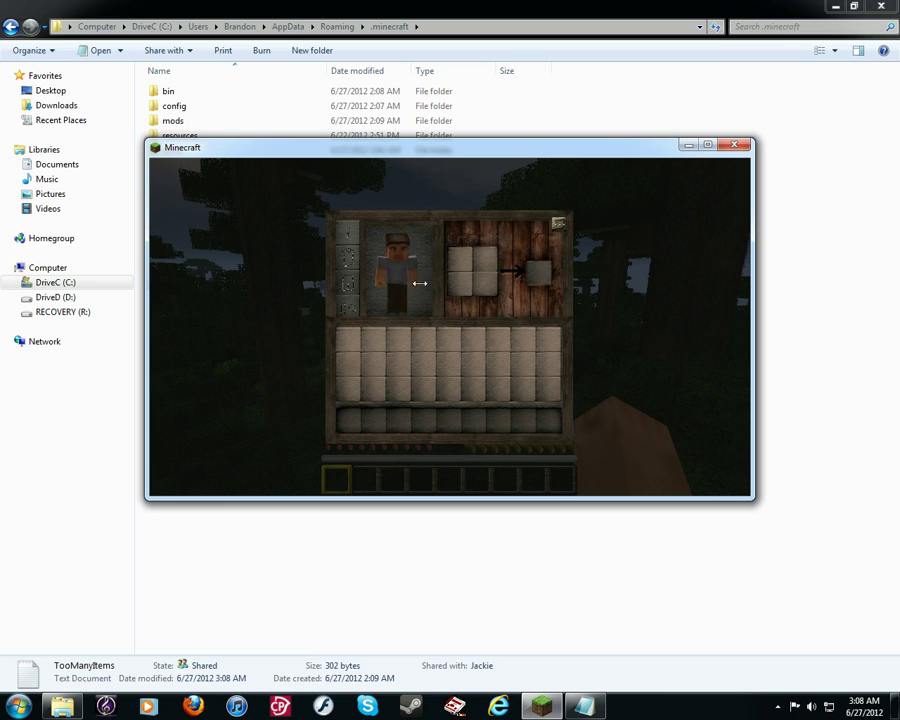
key(e)
key(Escape)
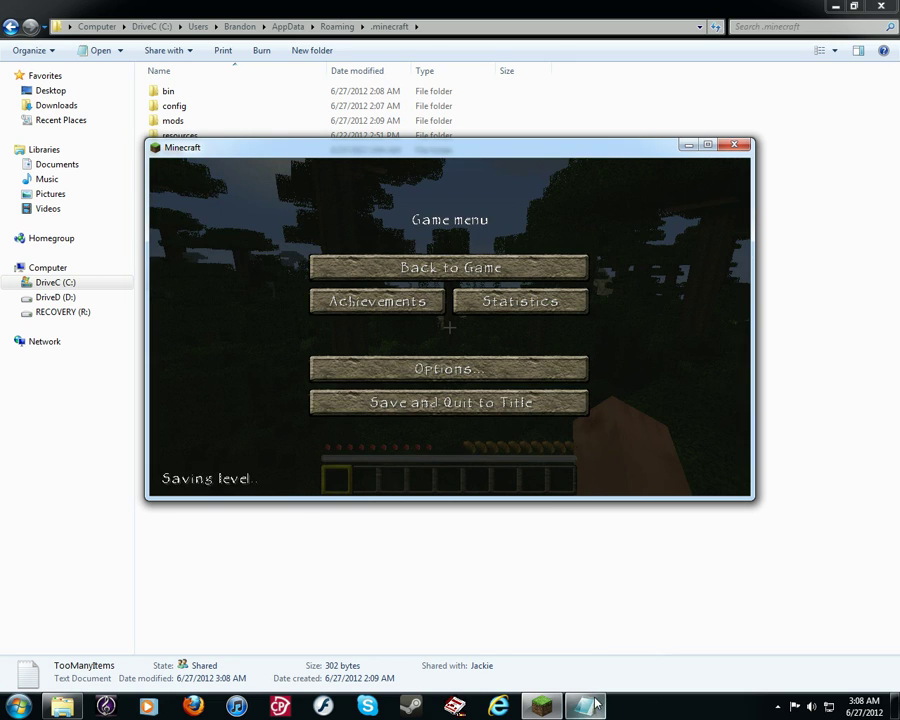
Set the config back to enable:true, save it, and close Notepad and the .minecraft folder
click(557, 600)
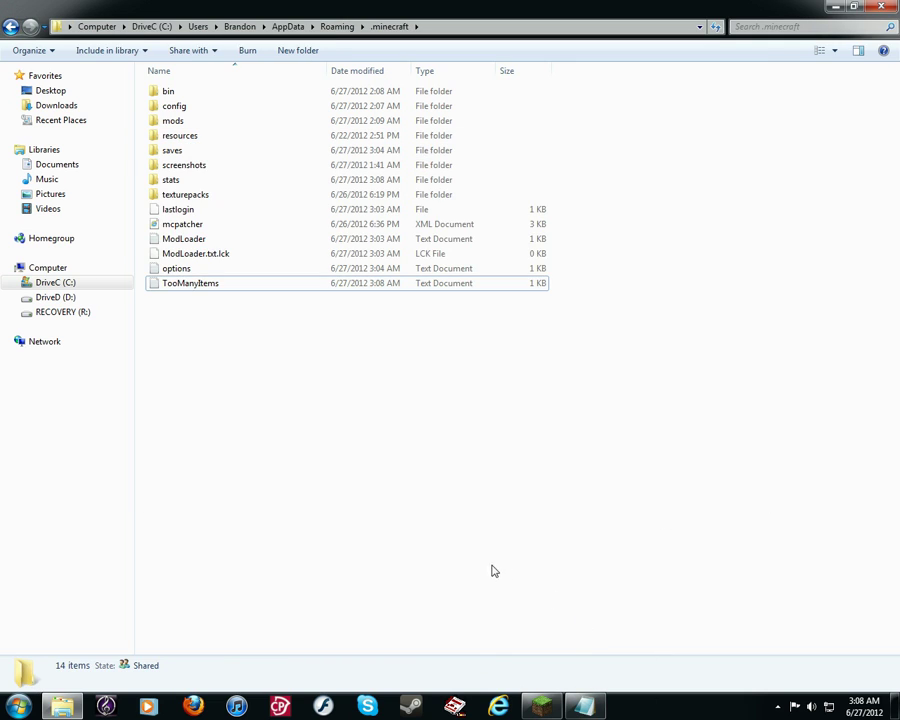
click(585, 706)
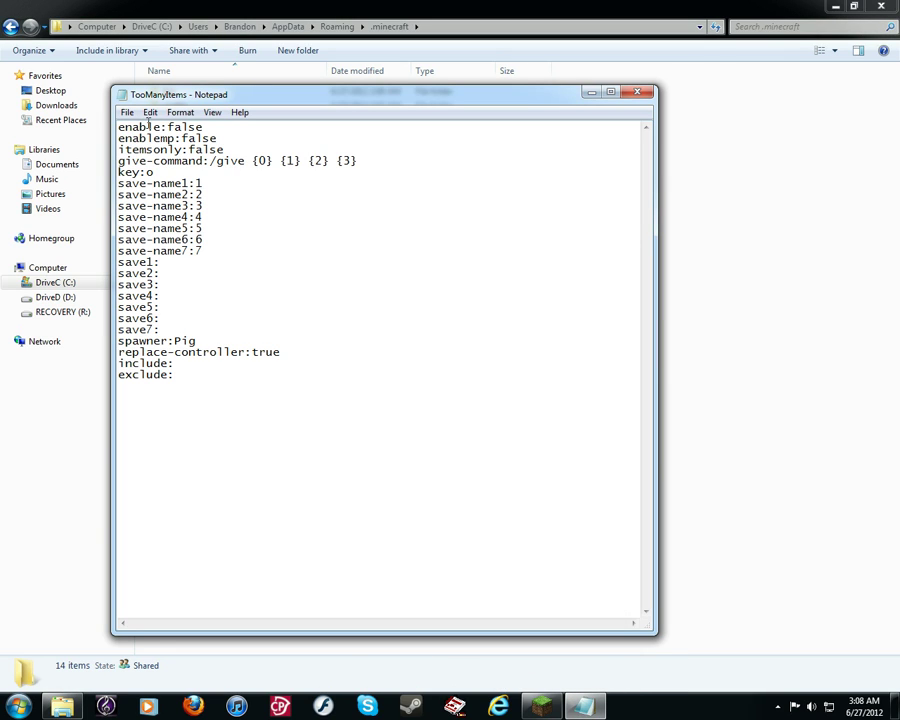
double_click(185, 127)
text(t)
text(rue)
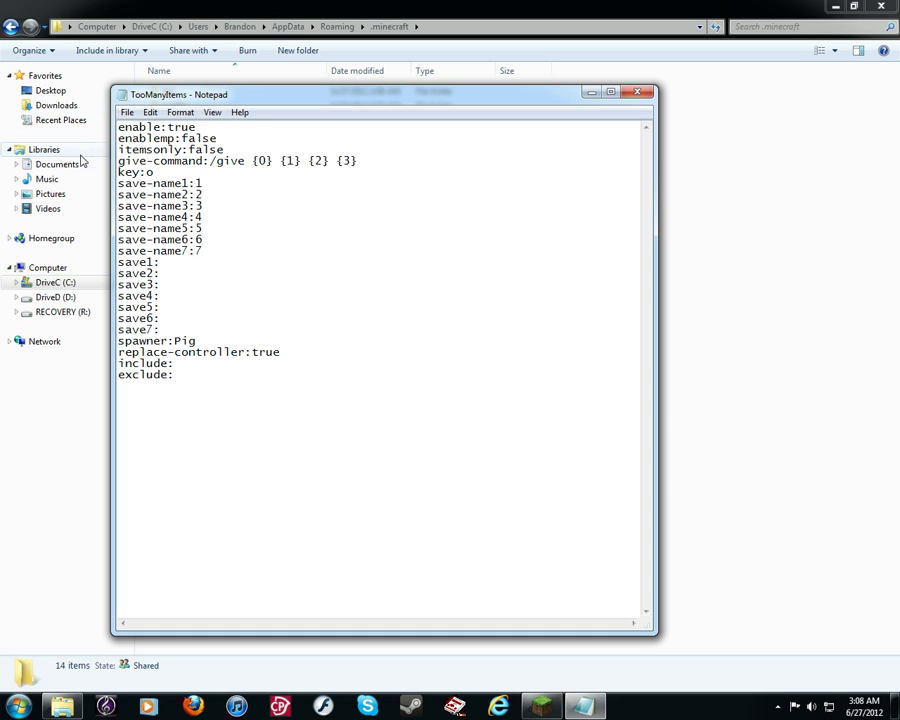
click(127, 112)
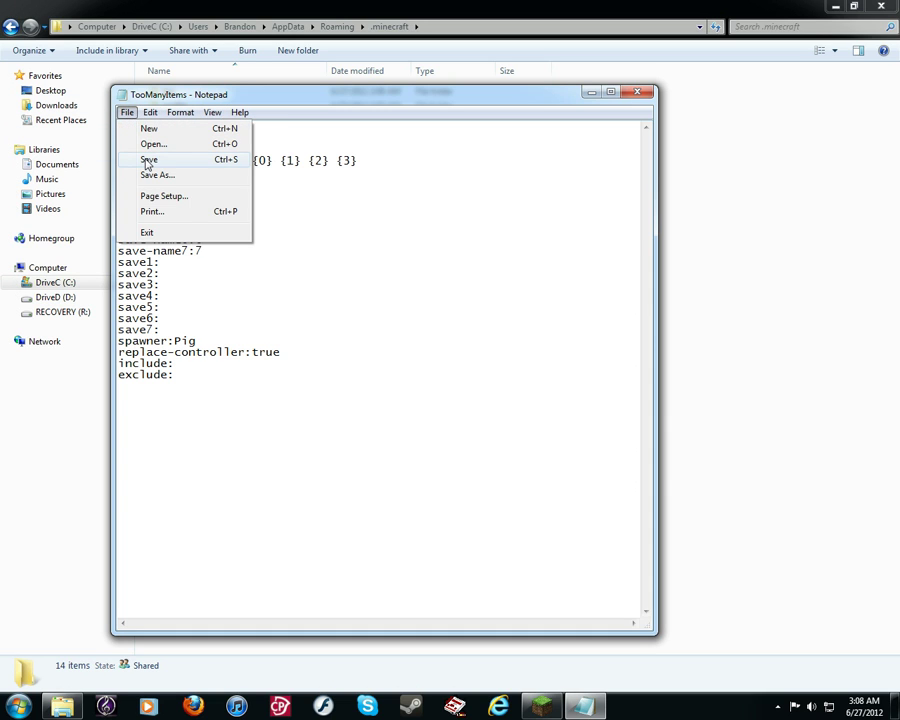
click(148, 161)
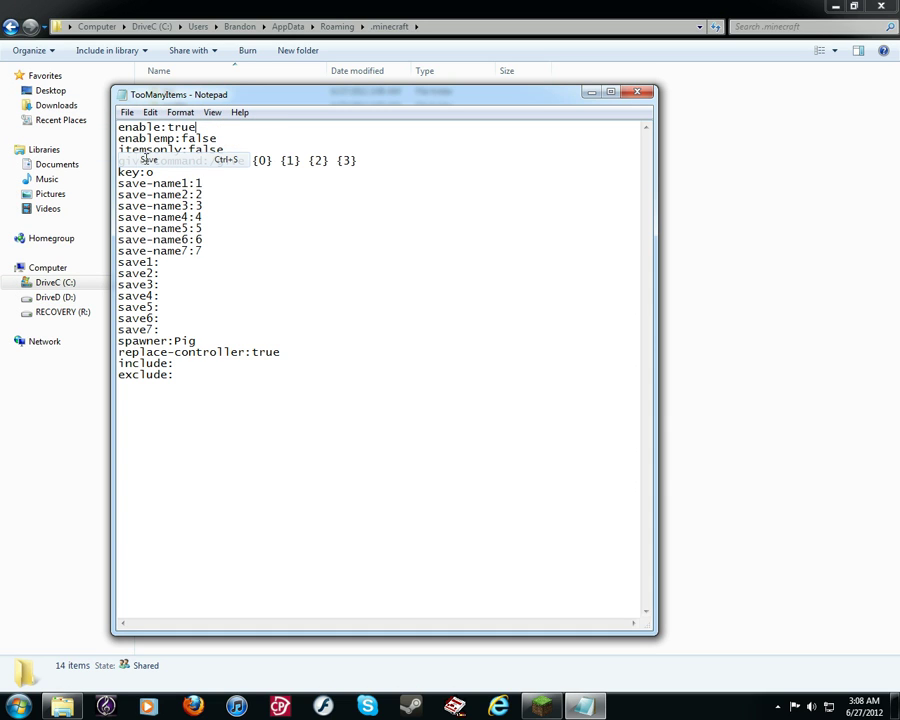
click(648, 95)
click(881, 6)
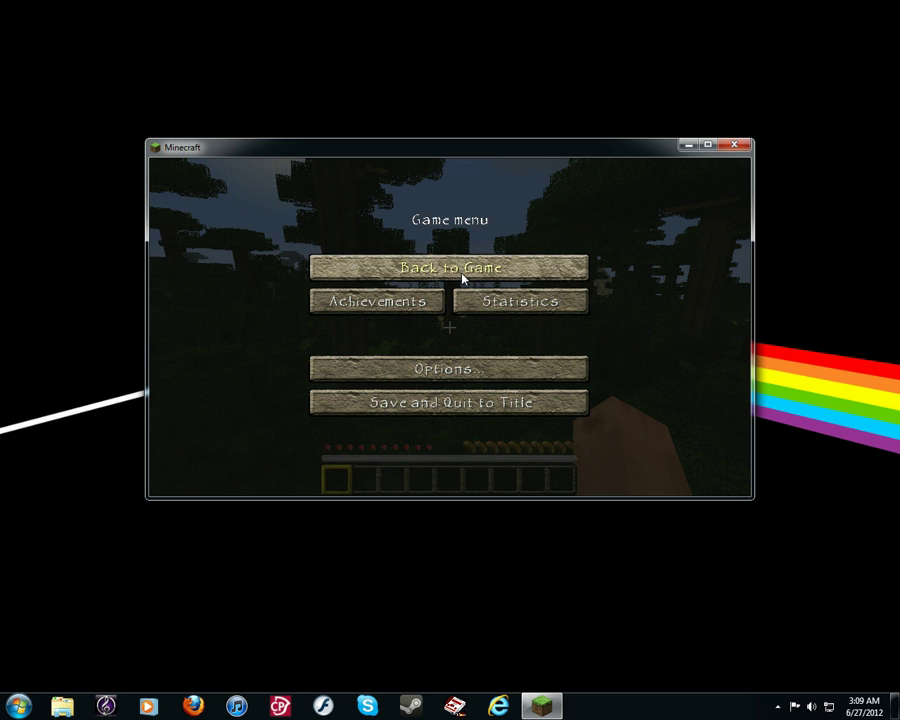
Resume the game and page through the restored TooManyItems panel back to page 1/6
click(487, 276)
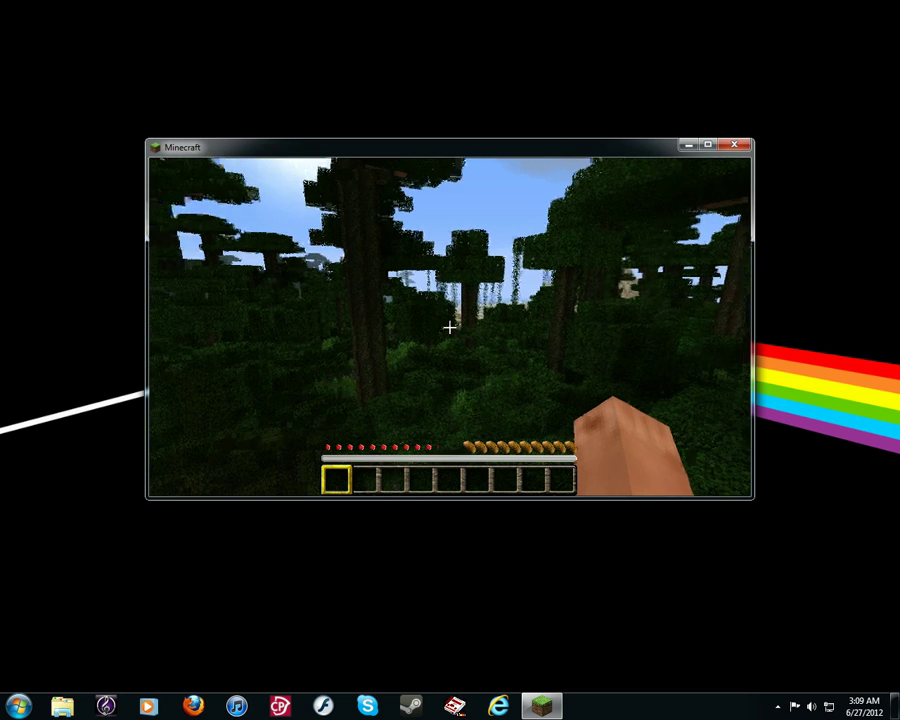
key(e)
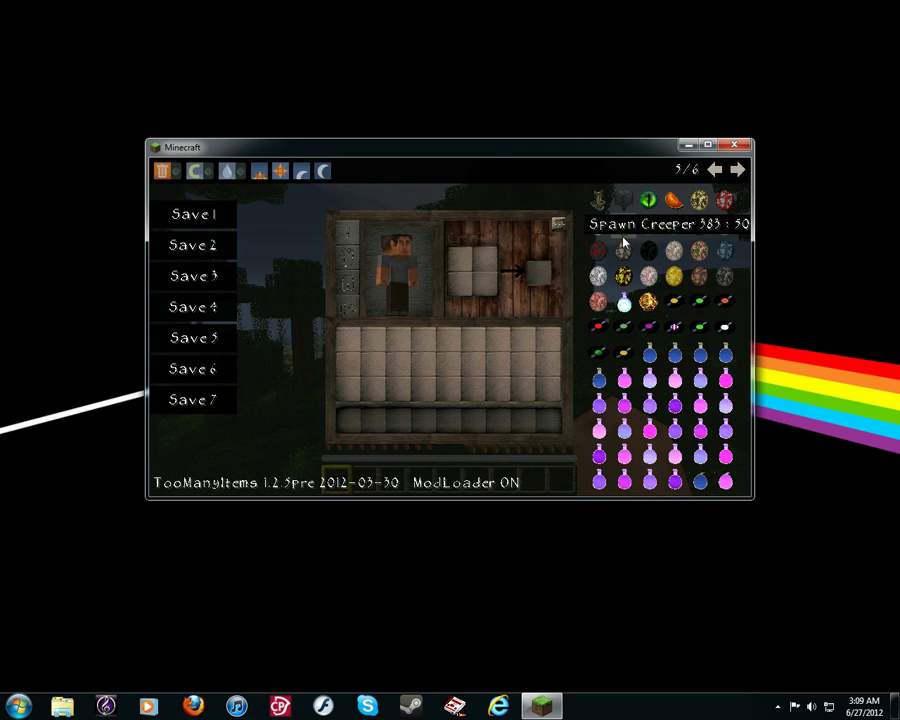
double_click(715, 171)
click(715, 171)
click(715, 171)
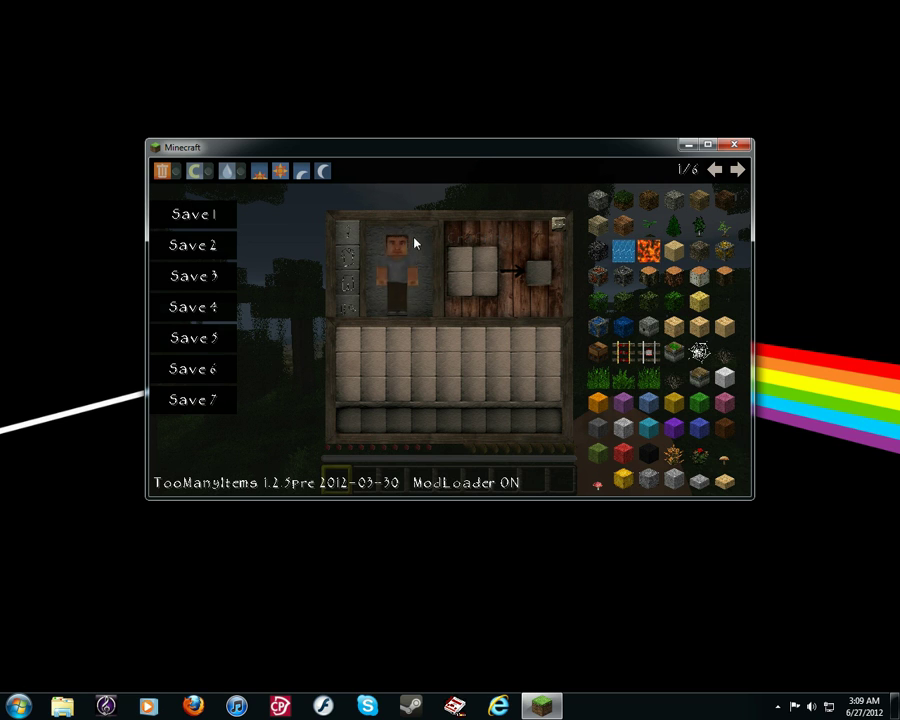
Close the inventory, pause, and save and quit to the title screen
key(e)
key(Escape)
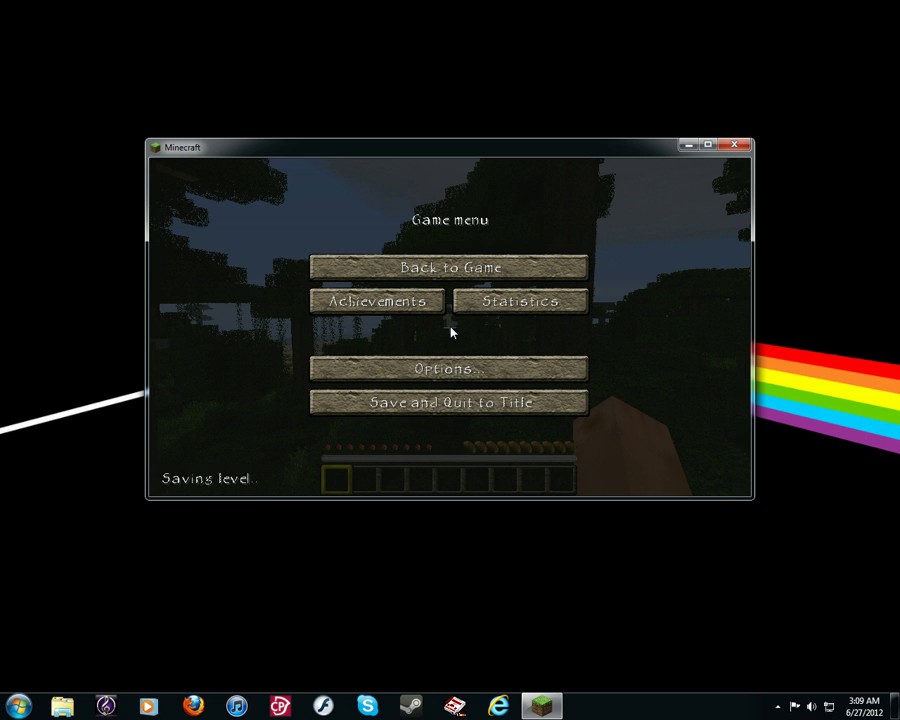
click(497, 407)
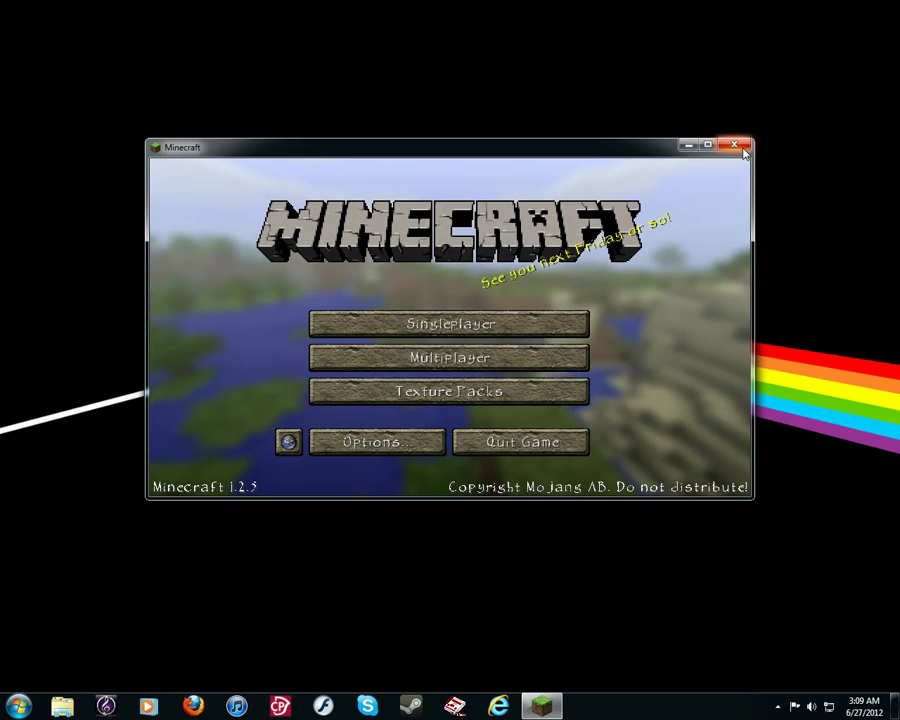
Close Minecraft and dismiss the slow-performance notification
click(735, 148)
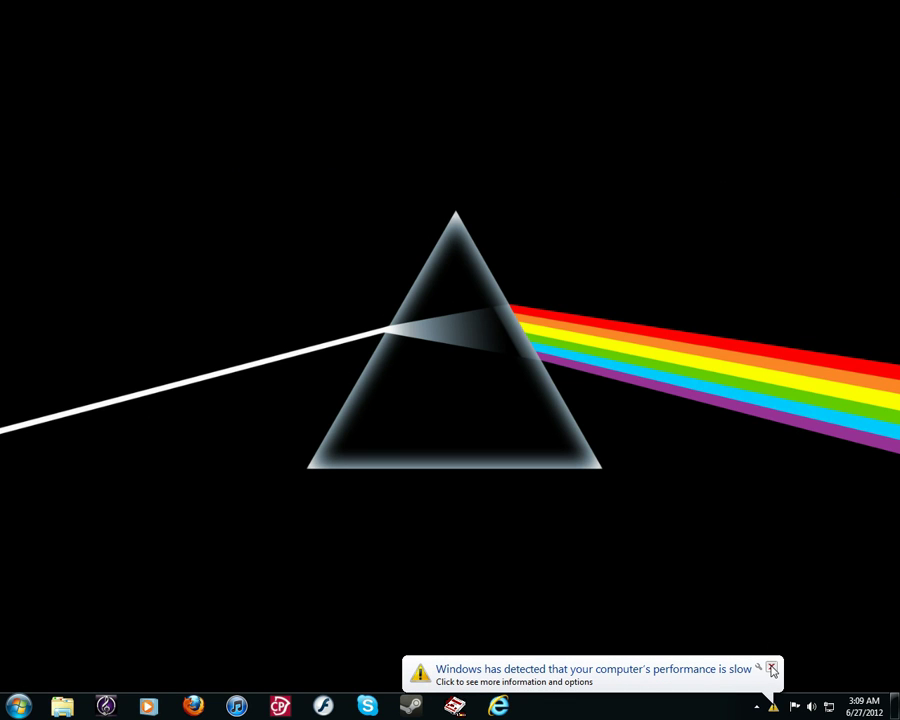
click(771, 666)
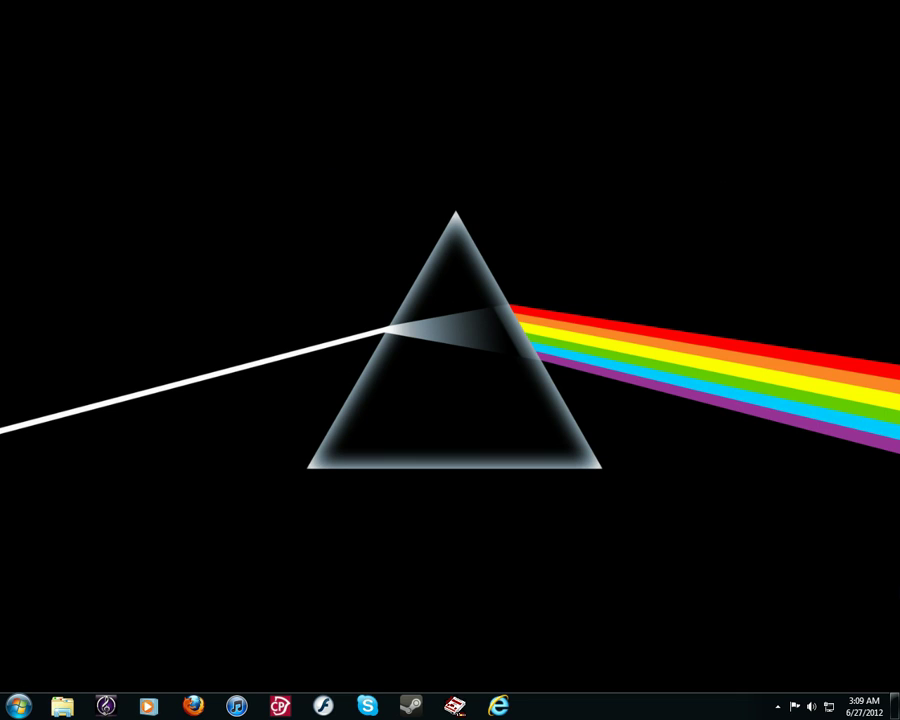